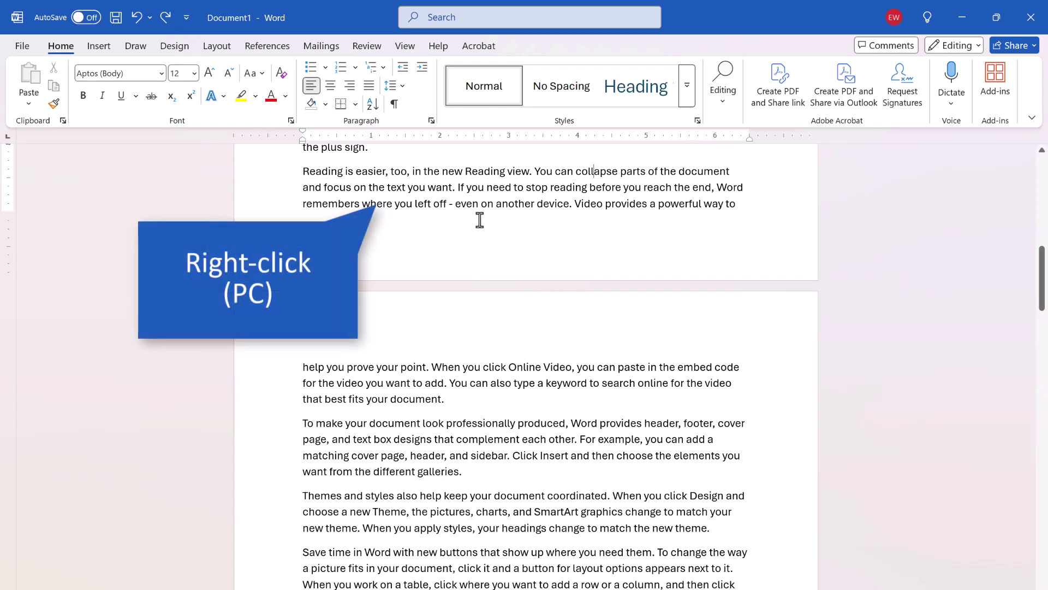
- Select the whole document and check Keep lines together in its paragraph settings
right_click(469, 187)
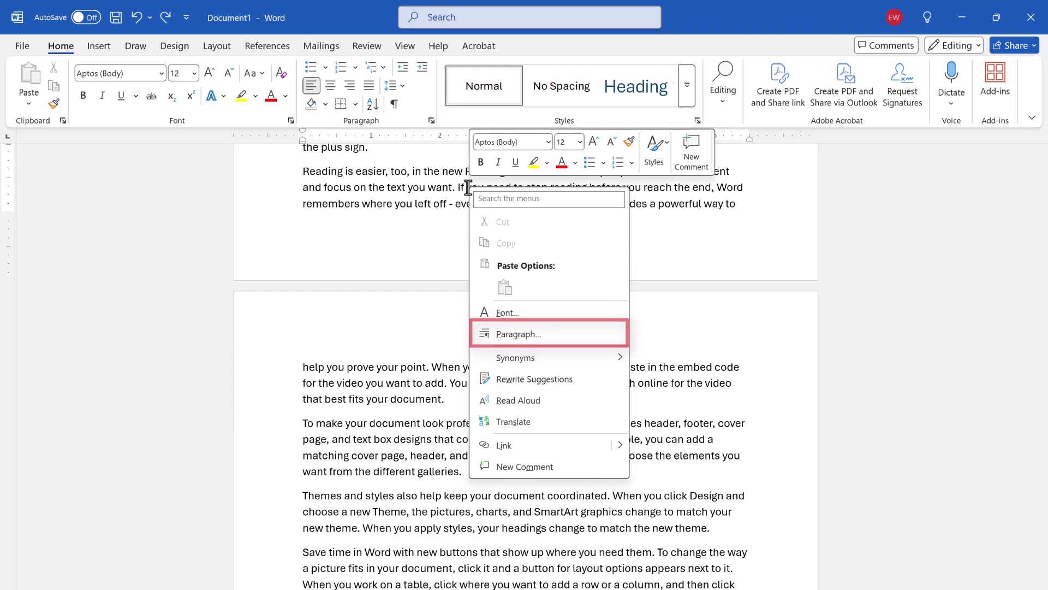
key("Escape")
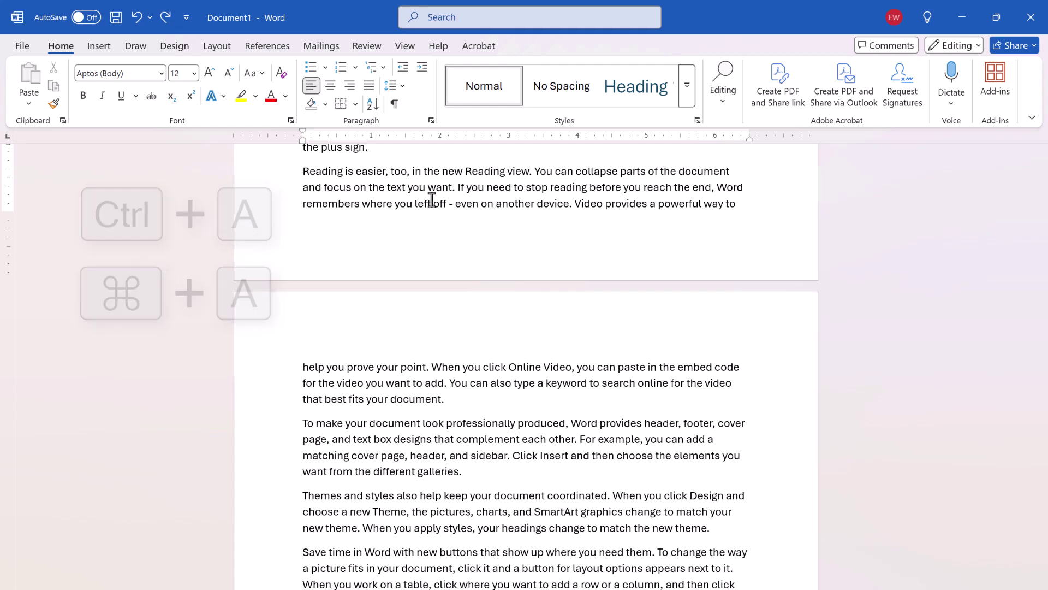
key("ctrl+a")
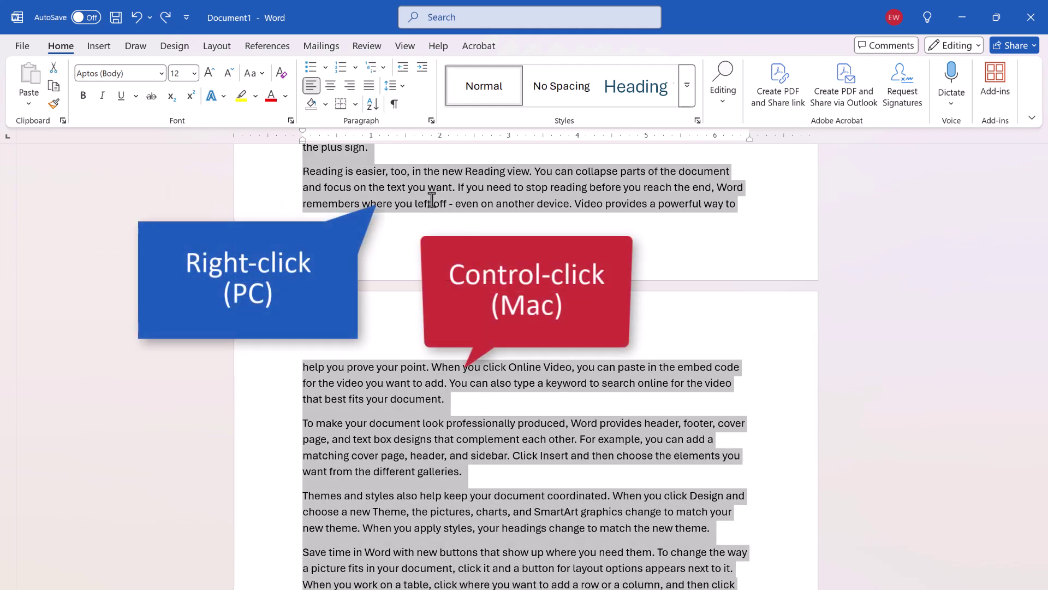
right_click(432, 201)
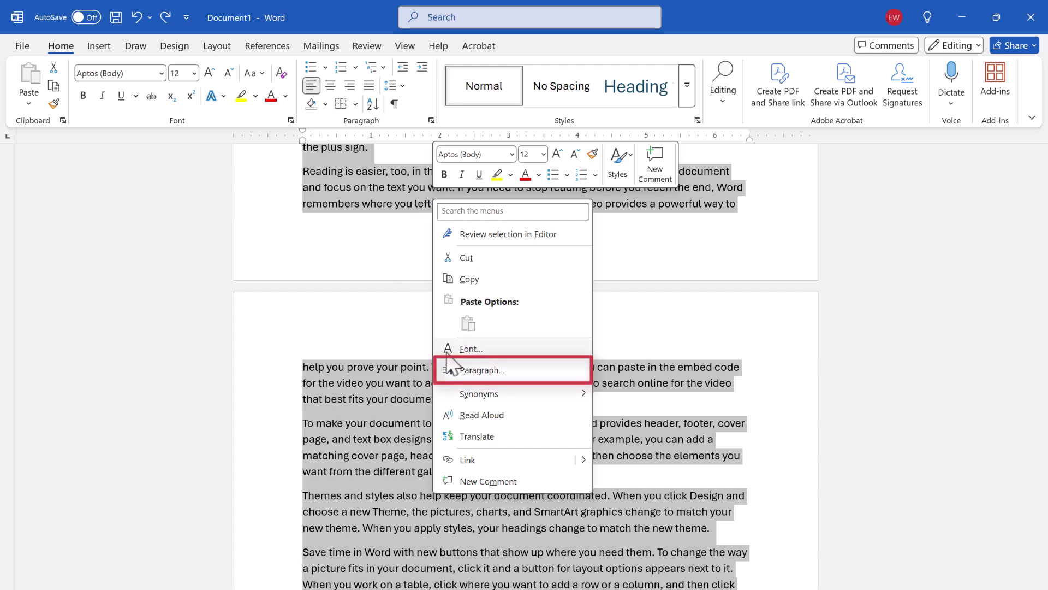
left_click(459, 369)
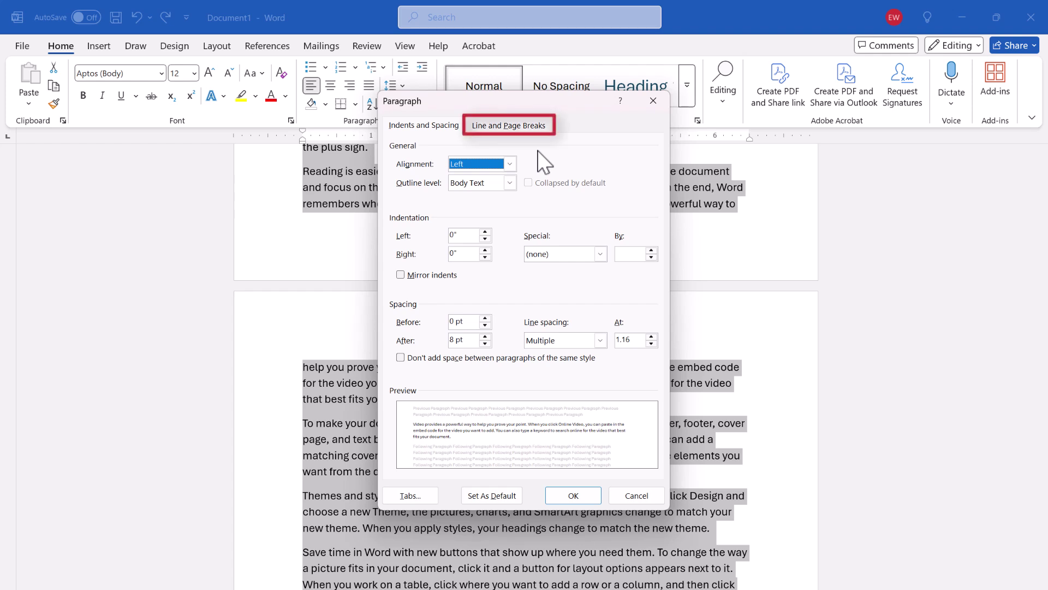
left_click(527, 125)
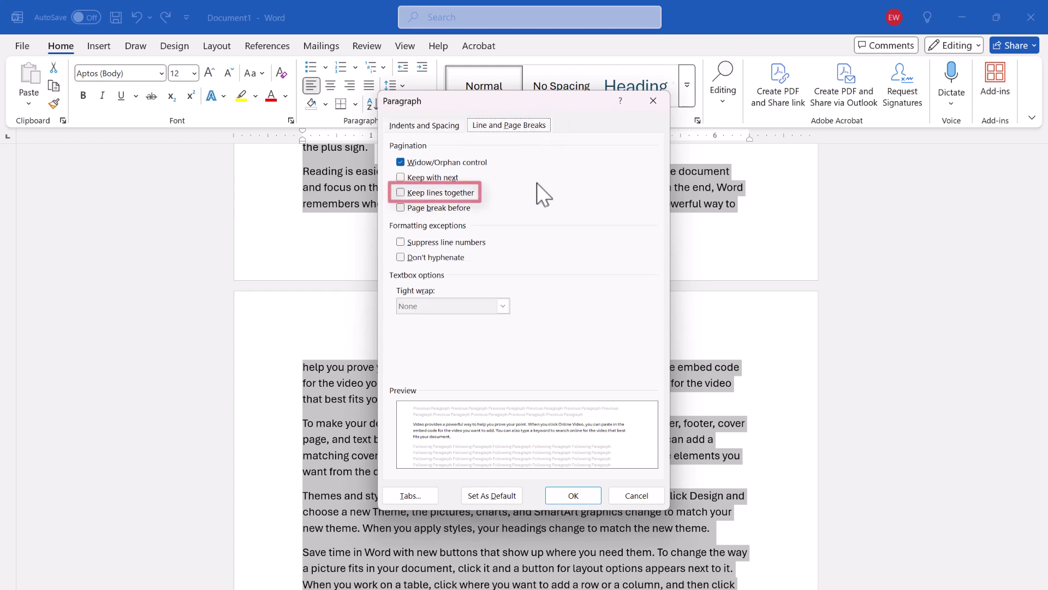
left_click(412, 194)
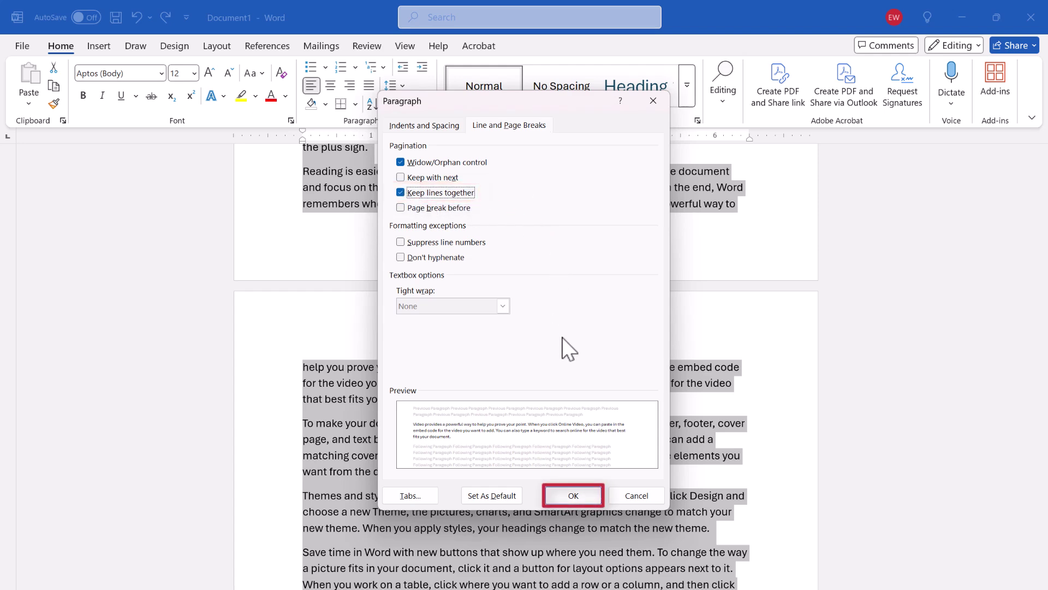
- Apply keep-lines-together, show formatting marks, and delete the empty paragraph atop page two
left_click(578, 497)
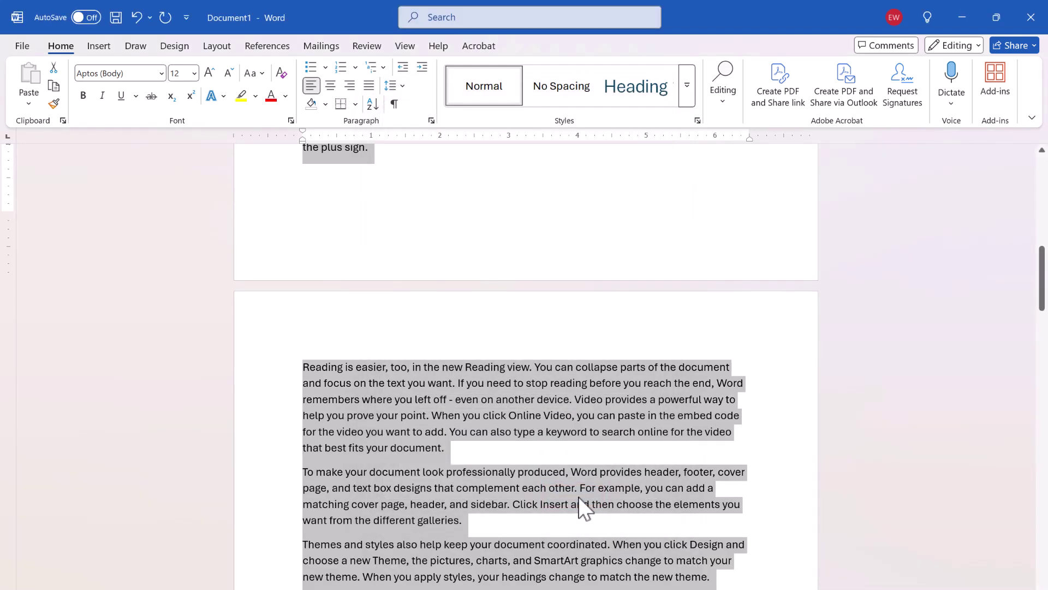
left_click(802, 443)
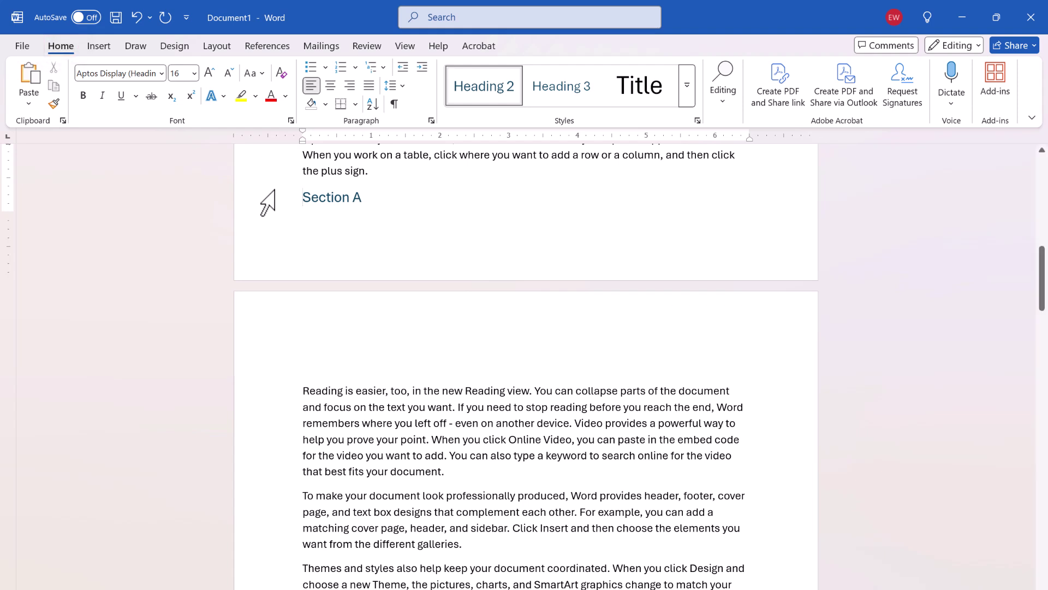
left_click(395, 104)
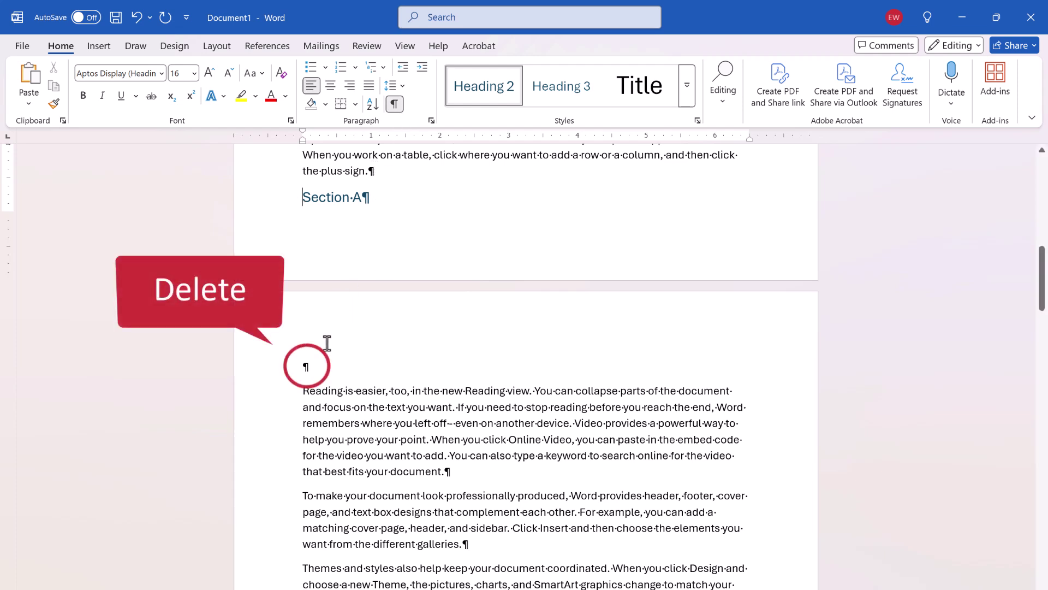
left_click(304, 365)
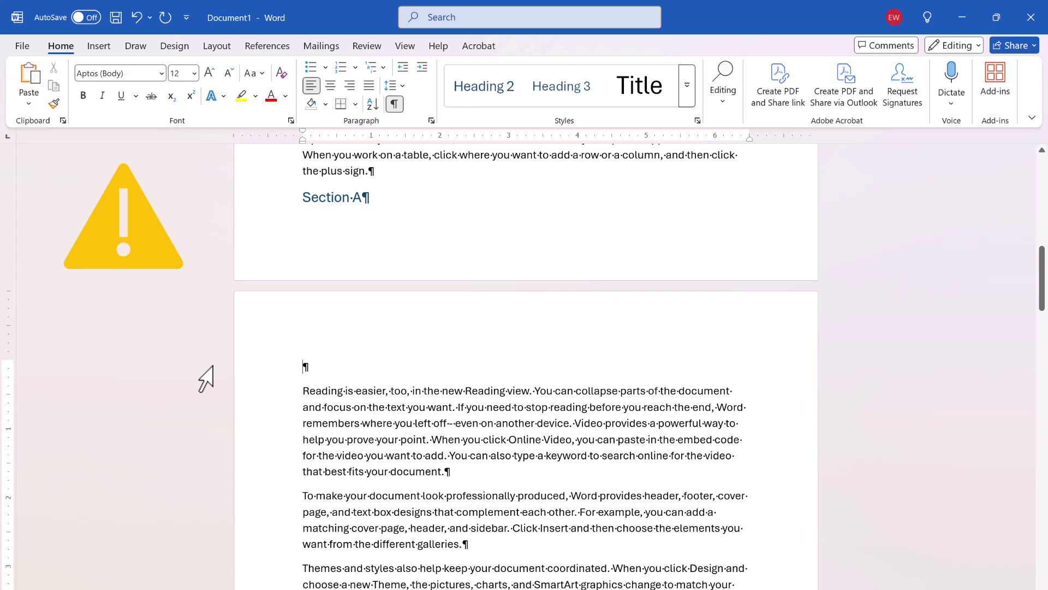
key("Delete")
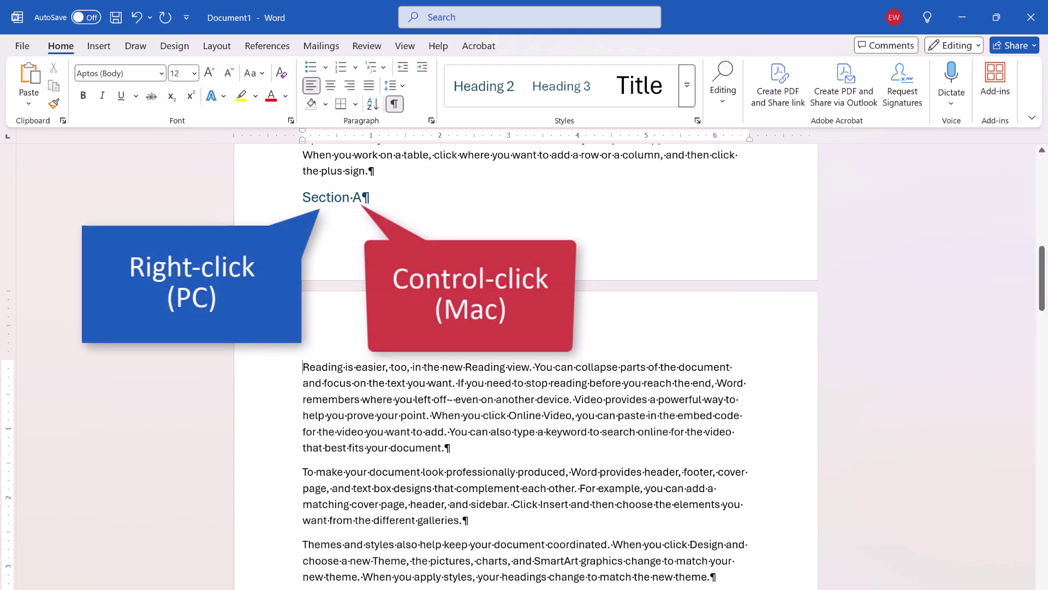
- Enable Keep with next on the Section A heading's paragraph settings
right_click(325, 199)
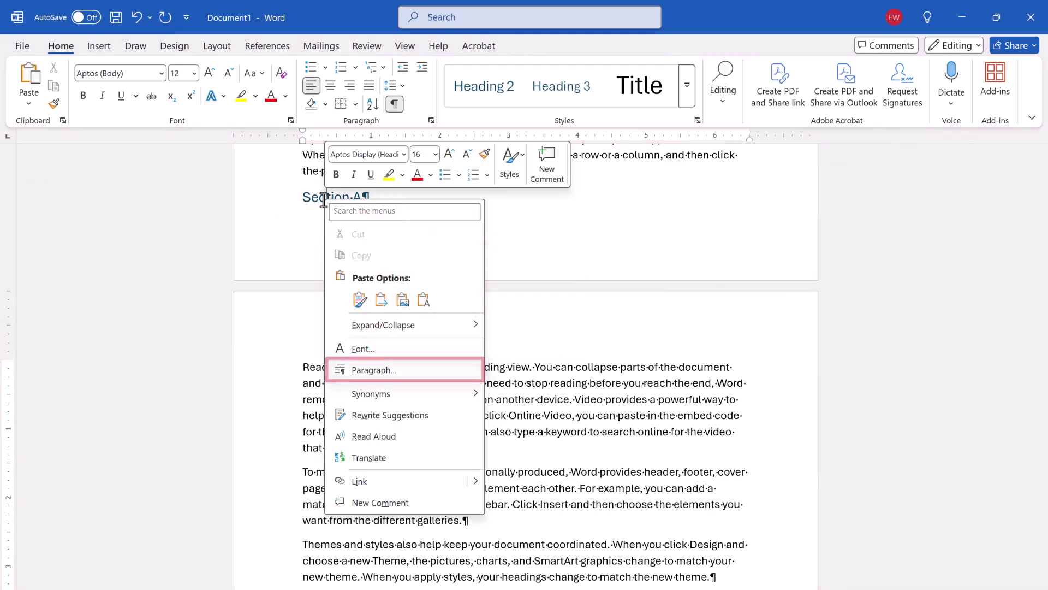
left_click(334, 369)
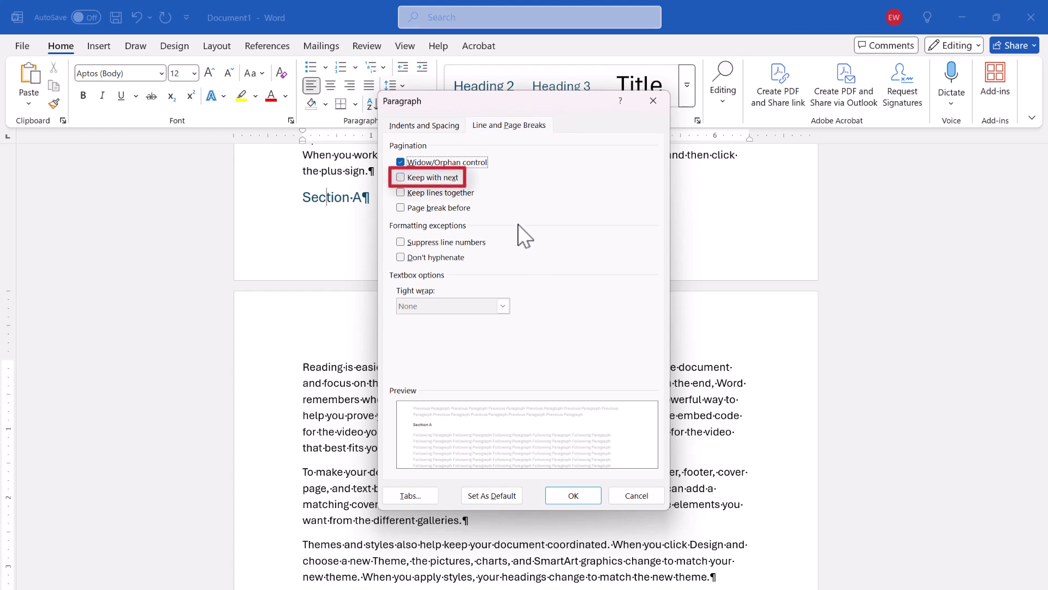
left_click(404, 178)
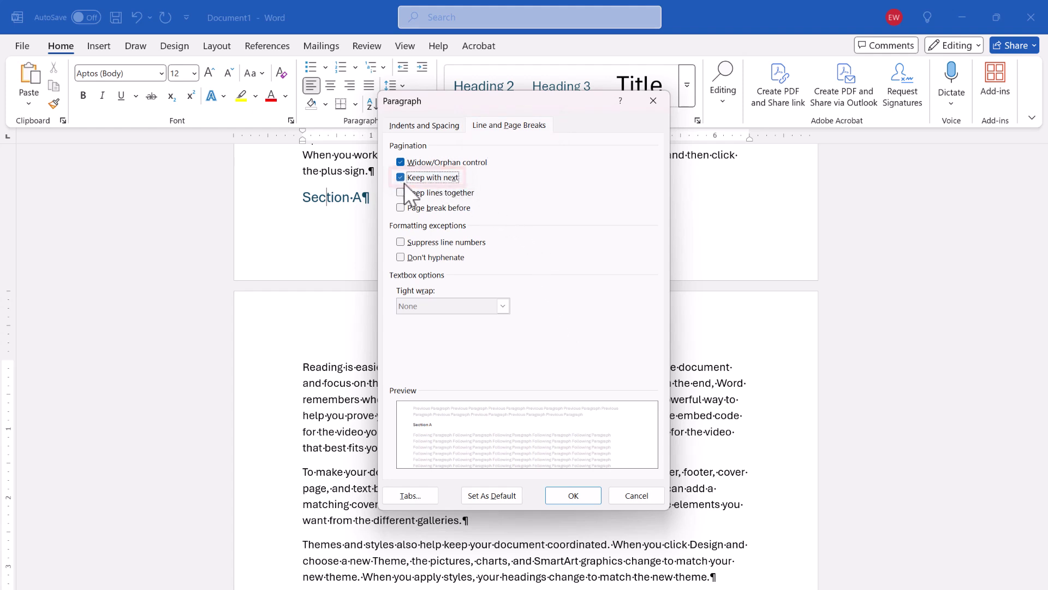
left_click(584, 497)
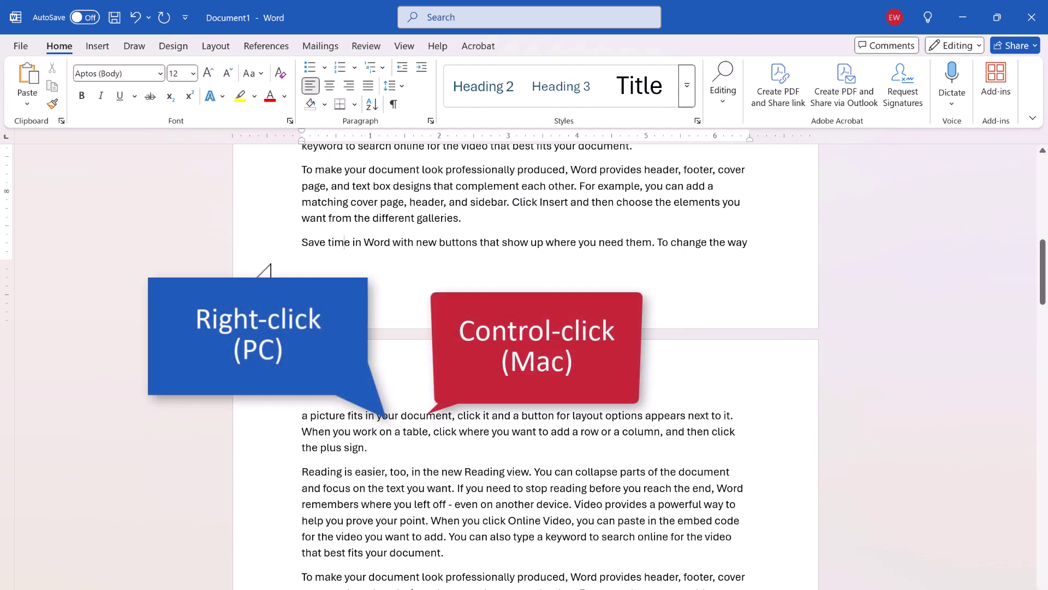
- Select all text and apply Widow/Orphan control to every paragraph
right_click(320, 244)
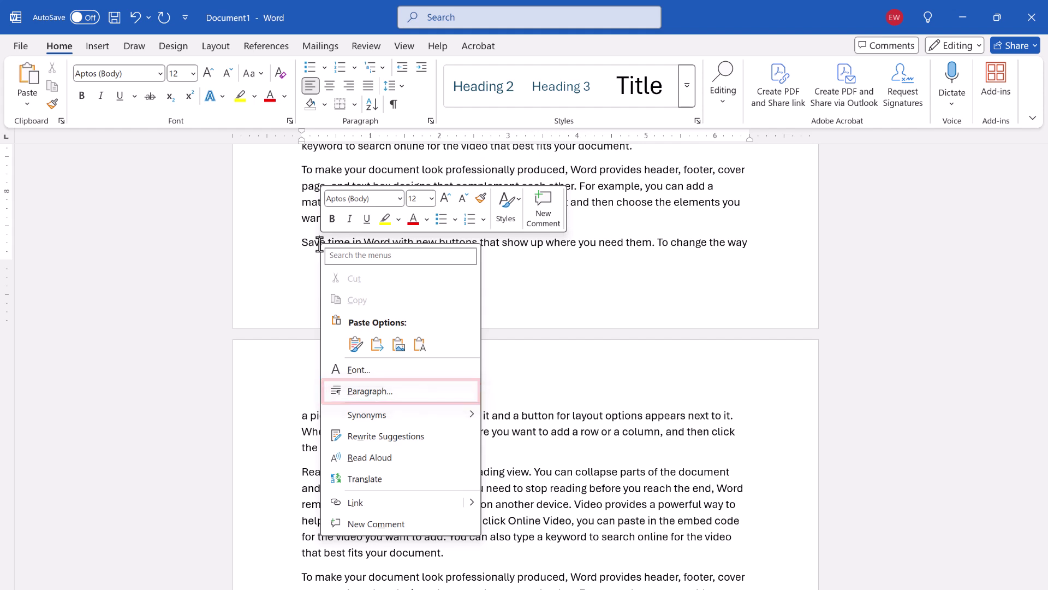
left_click(256, 266)
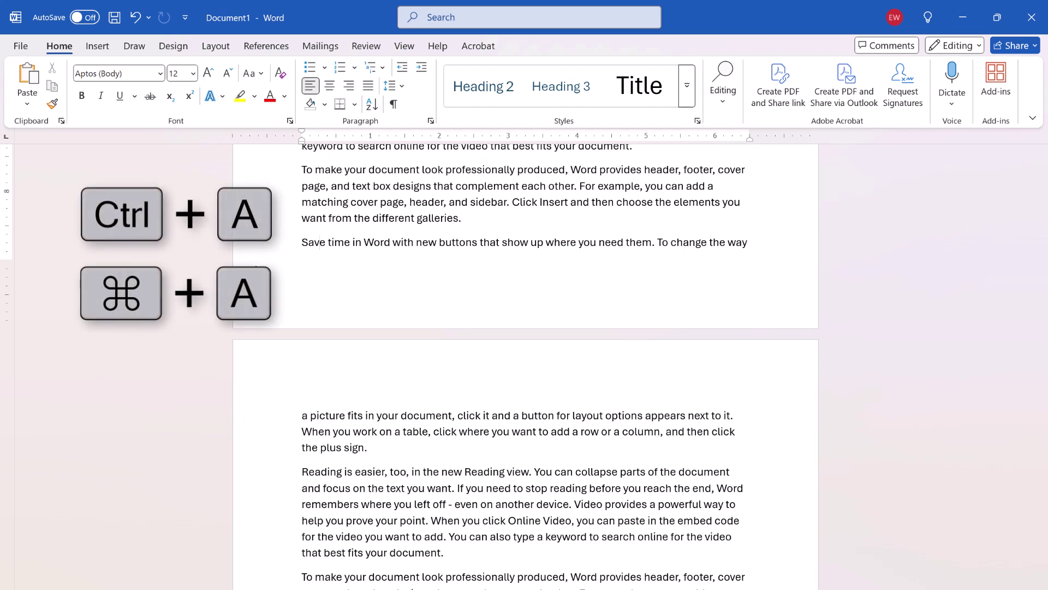
key("ctrl+a")
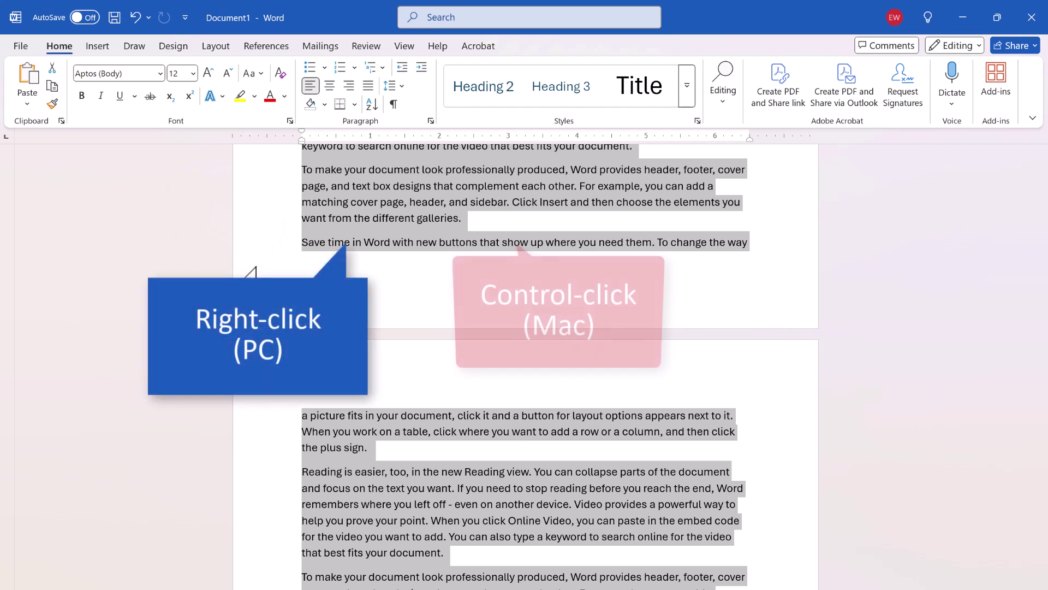
right_click(322, 233)
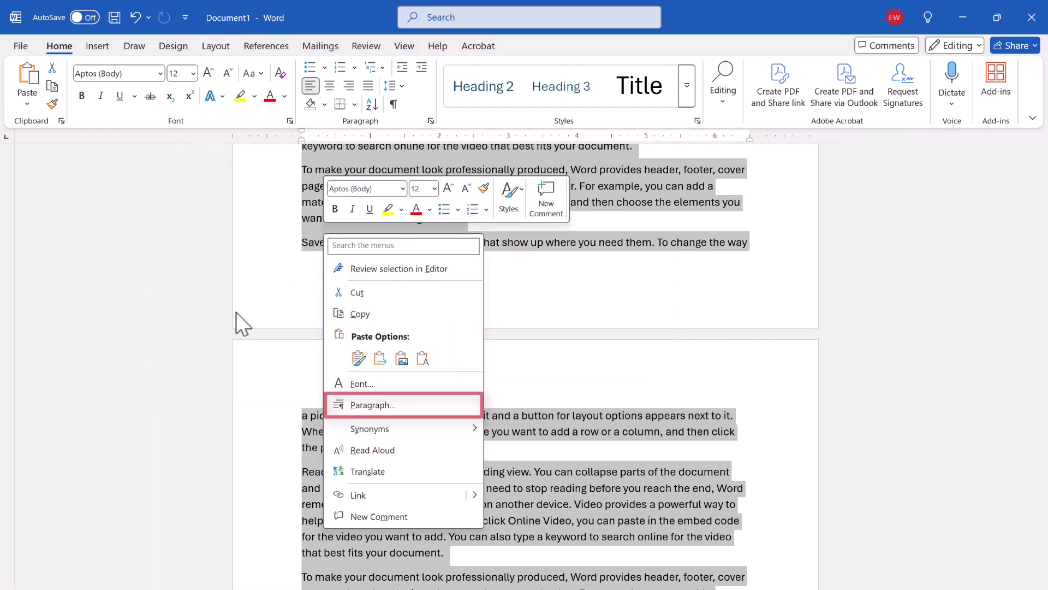
left_click(344, 404)
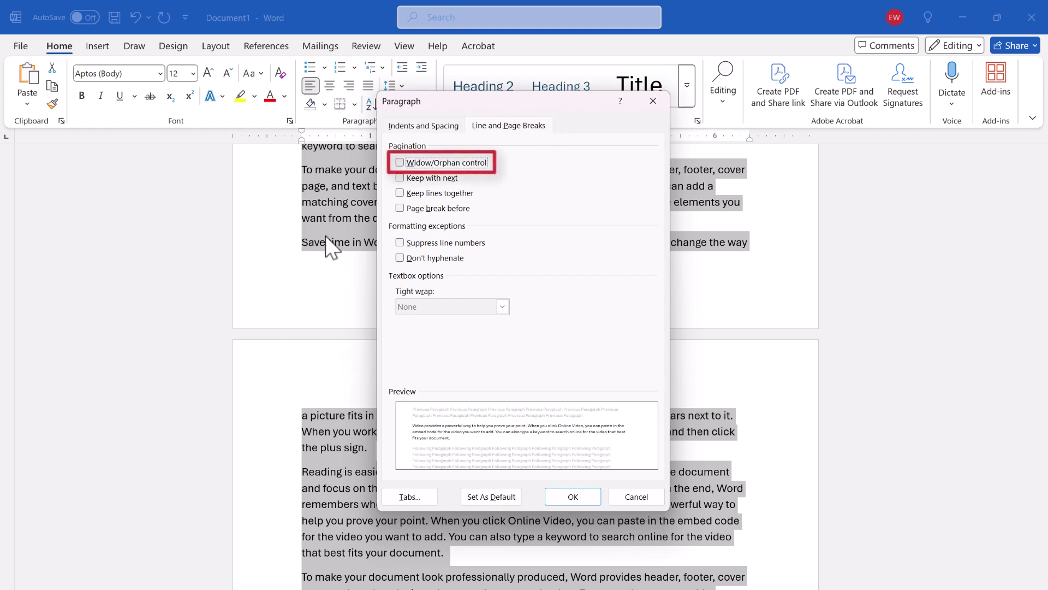
left_click(400, 163)
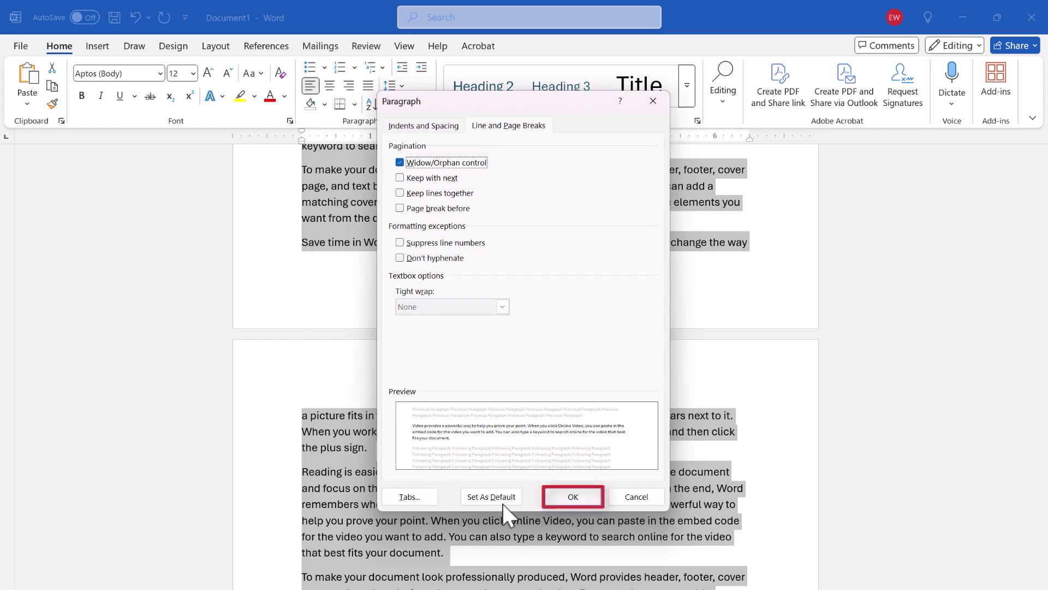
left_click(564, 496)
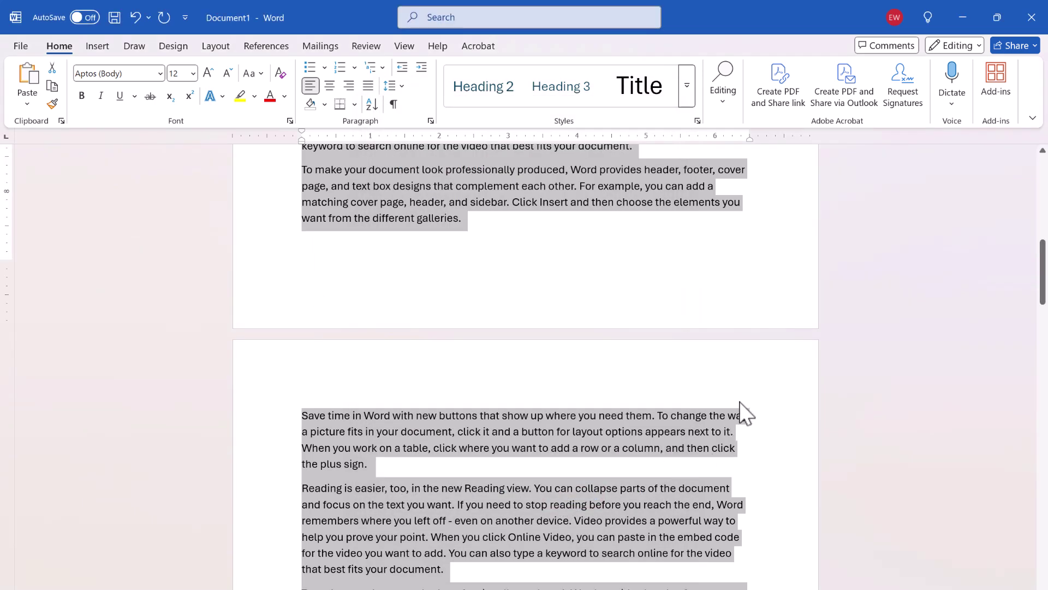
left_click(762, 392)
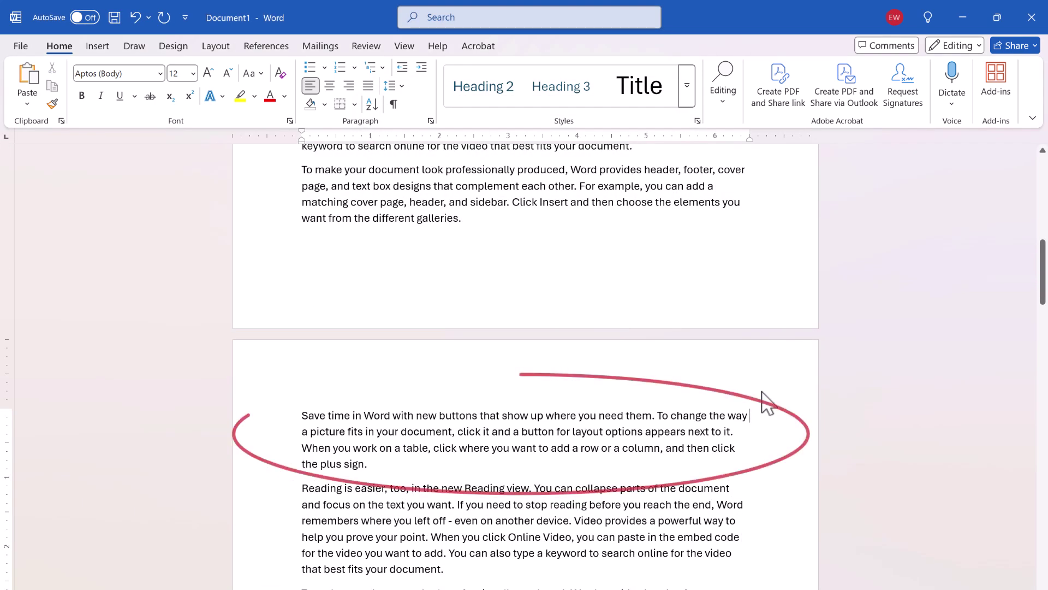